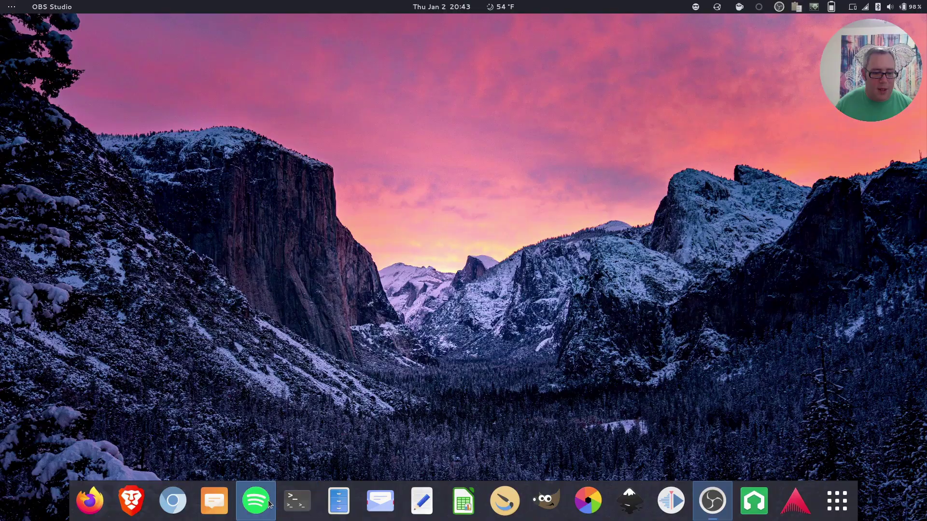
# - Open a Tilix terminal and check that spotifyd is running with pidof spotifyd
pyautogui.click(255, 501)
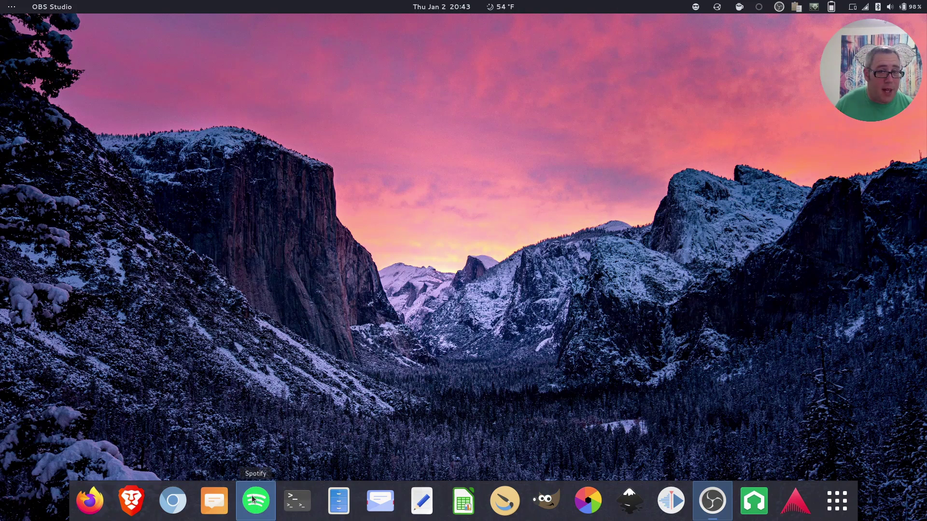
pyautogui.click(300, 503)
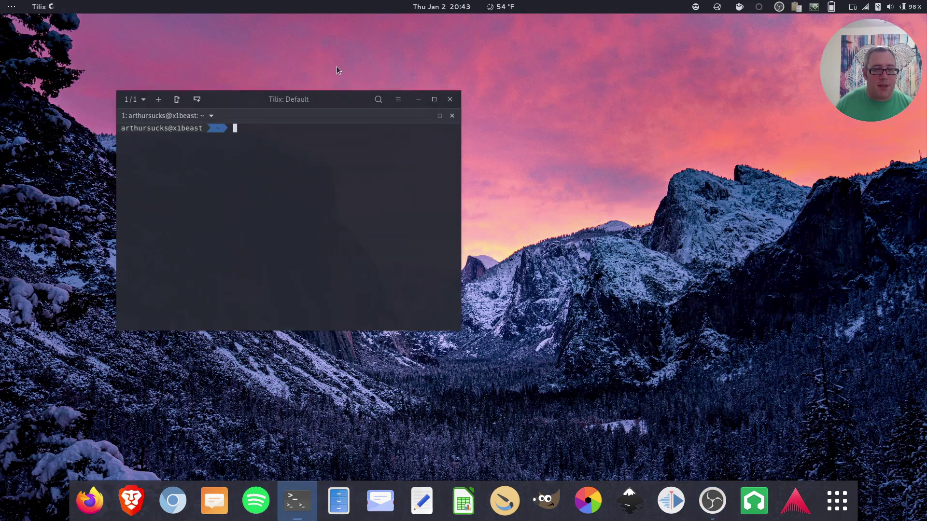
pyautogui.moveTo(315, 98); pyautogui.dragTo(422, 67)
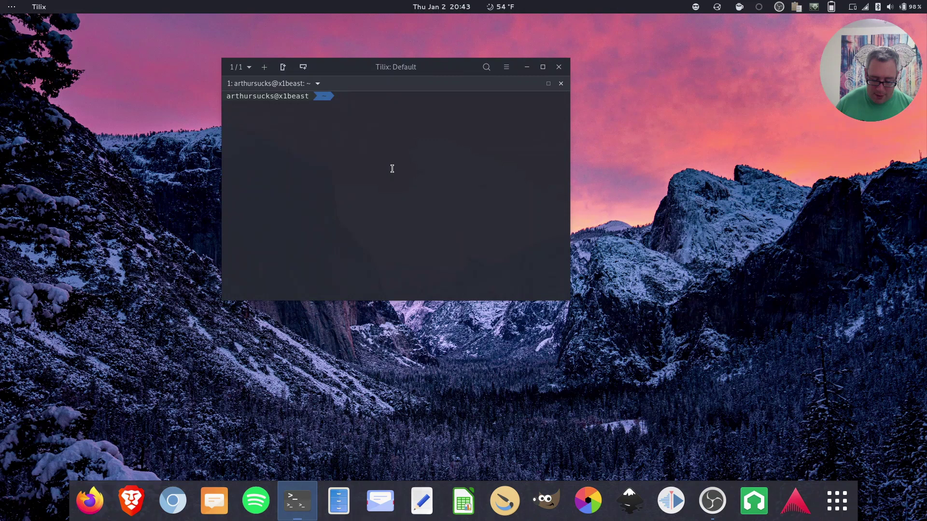
pyautogui.write('pidof s')
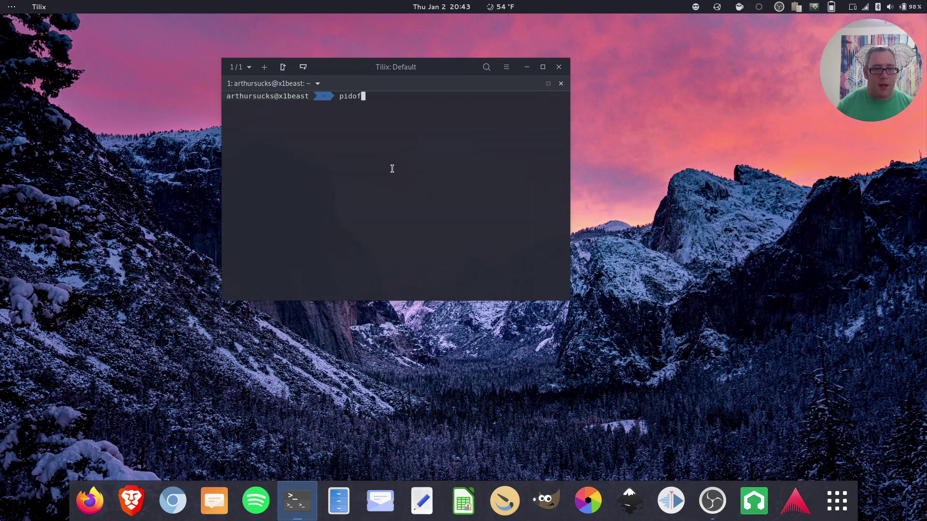
pyautogui.write('potifyd')
pyautogui.press('Return')
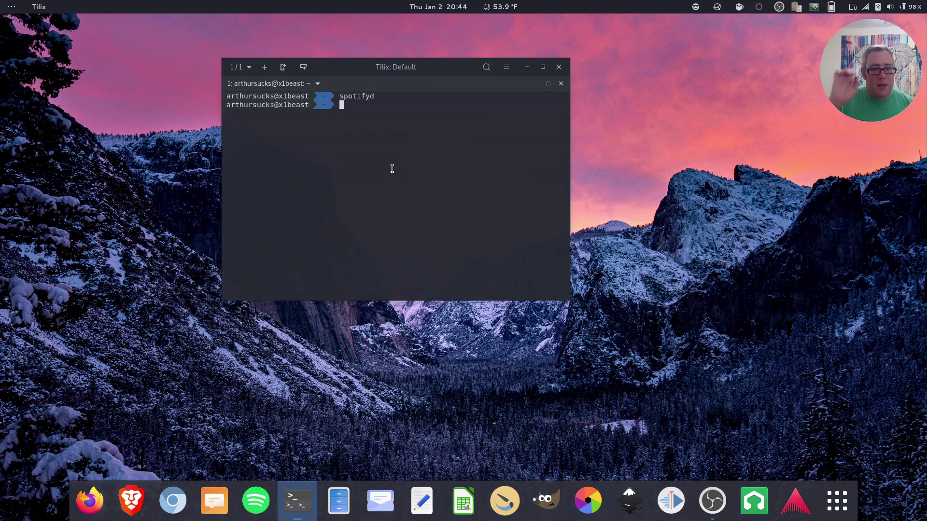
# - Launch spotify-tui with spt and enter 'brad sucks' in its search
pyautogui.write('spt')
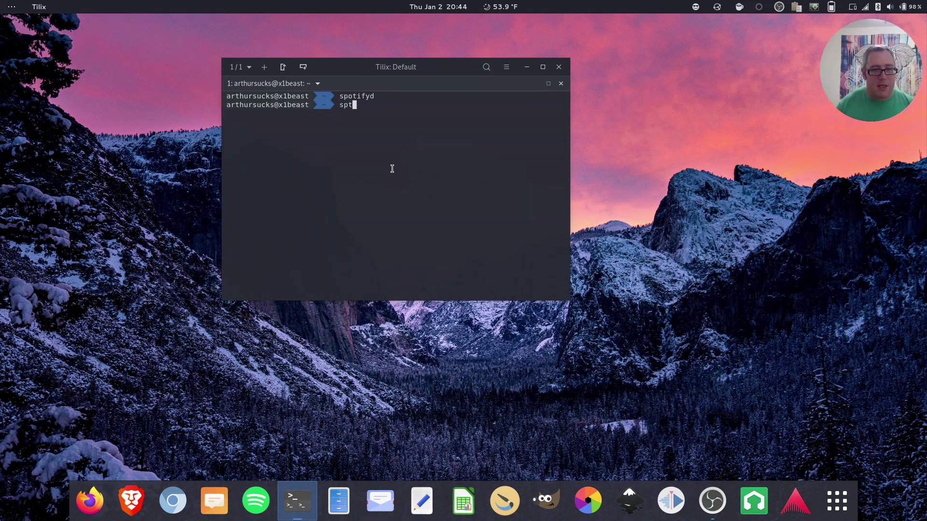
pyautogui.press('Return')
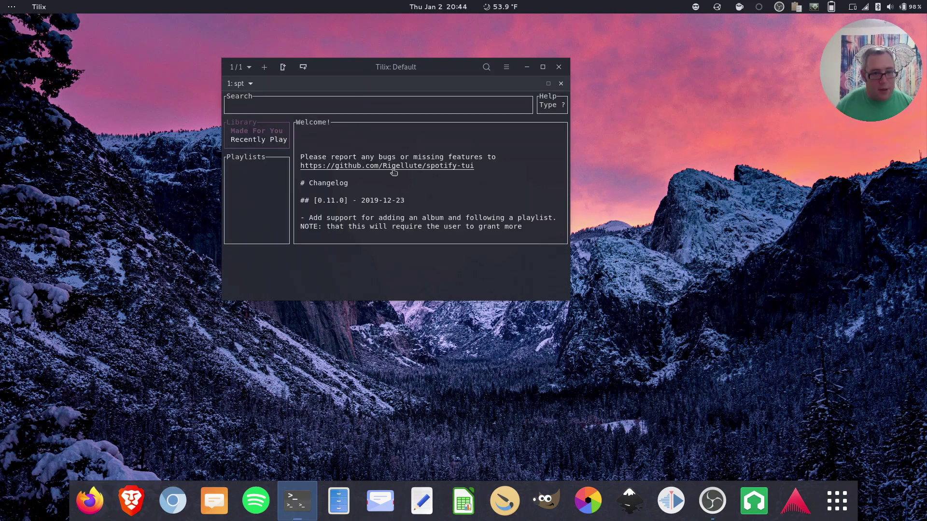
pyautogui.write('bra')
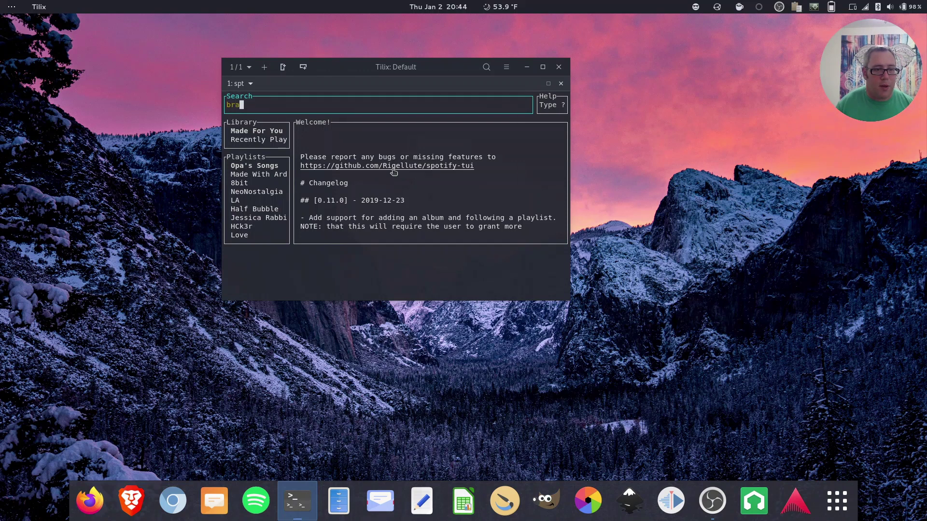
pyautogui.write('d sucks')
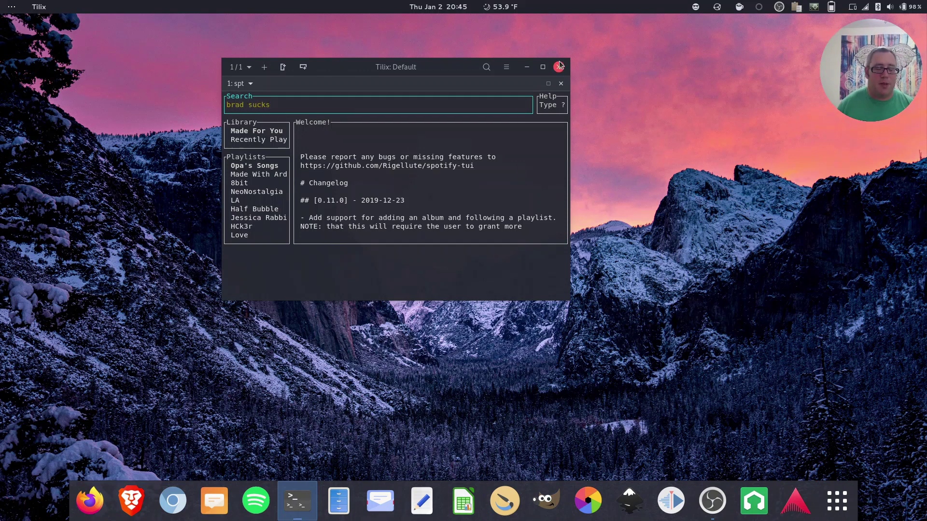
# - Open the Brad Sucks artist from the search results and play Dirtbag from I Don't Know What I'm Doing
pyautogui.press('Return')
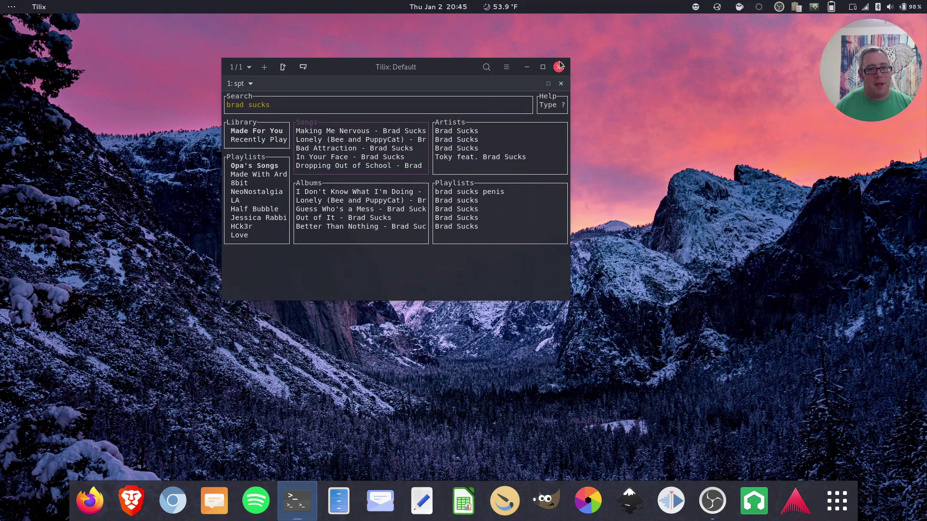
pyautogui.press('Right')
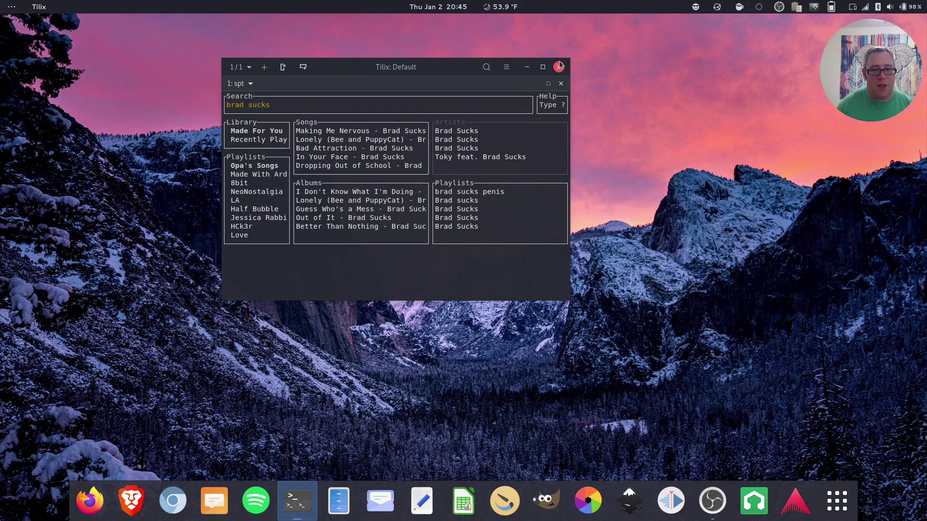
pyautogui.press('Return')
pyautogui.press('Return')
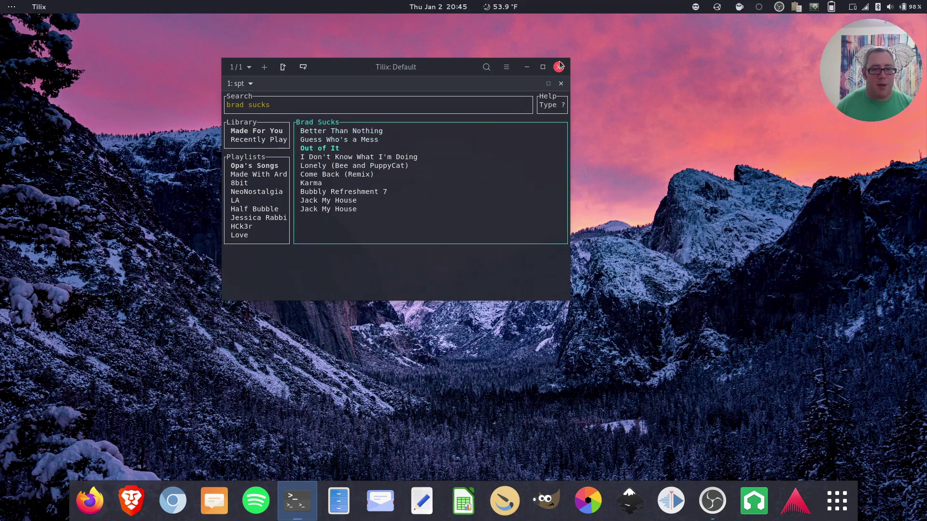
pyautogui.press('Return')
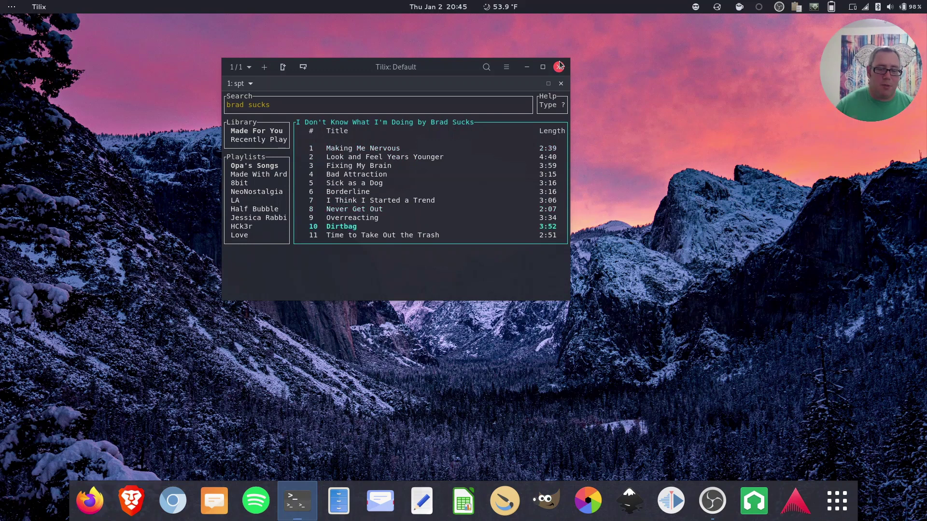
pyautogui.press('Return')
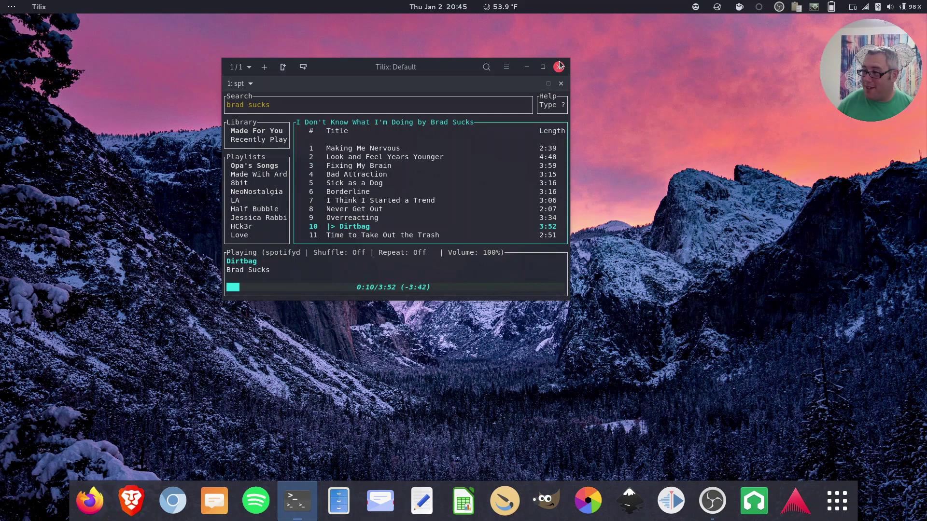
pyautogui.moveTo(476, 67); pyautogui.dragTo(439, 89)
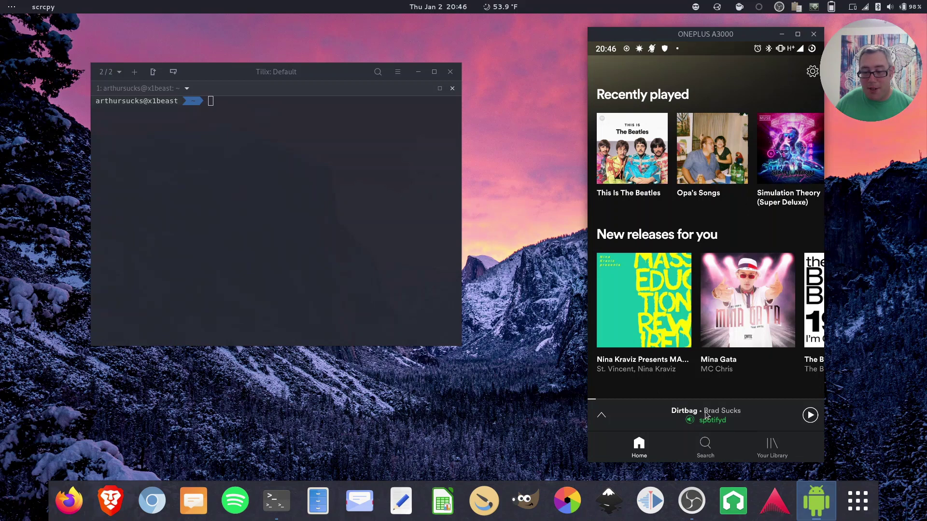
# - In the mirrored phone app, open the Dirtbag player and skip to Time to Take Out the Trash
pyautogui.click(711, 409)
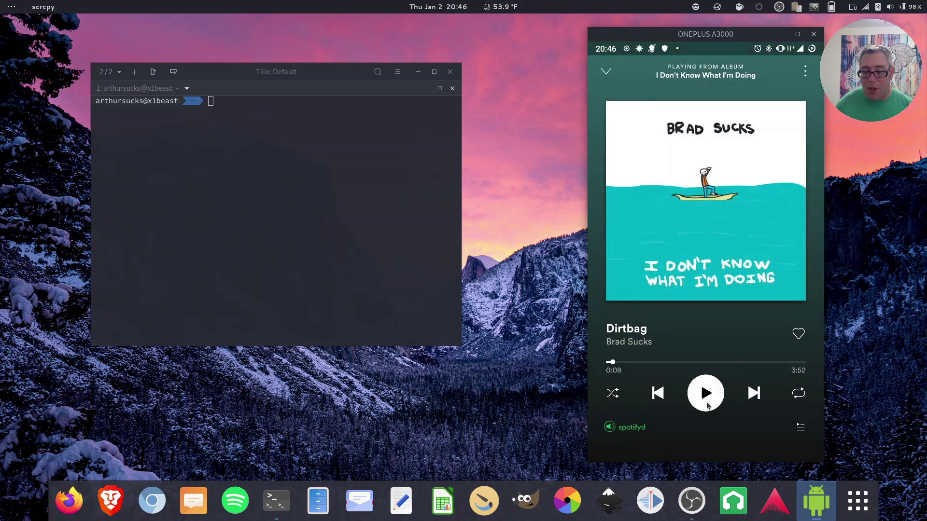
pyautogui.click(752, 394)
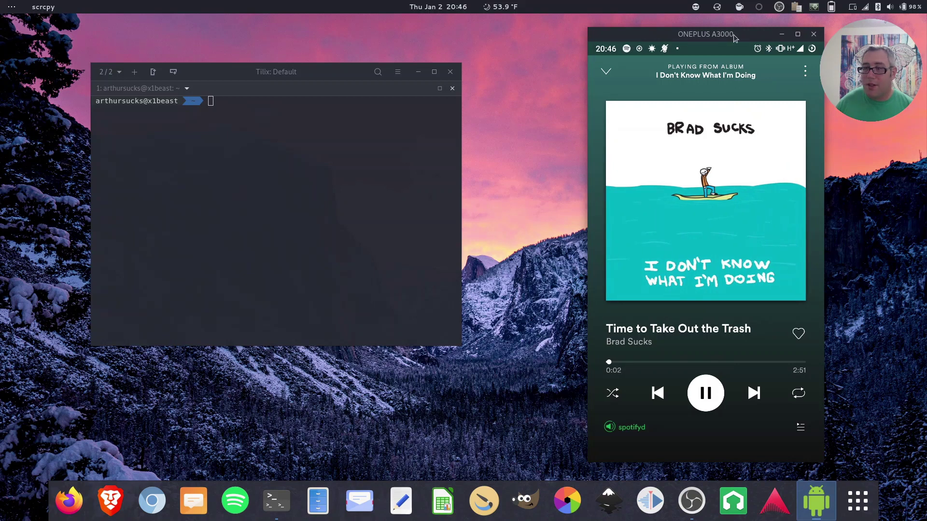
pyautogui.moveTo(733, 35); pyautogui.dragTo(746, 30)
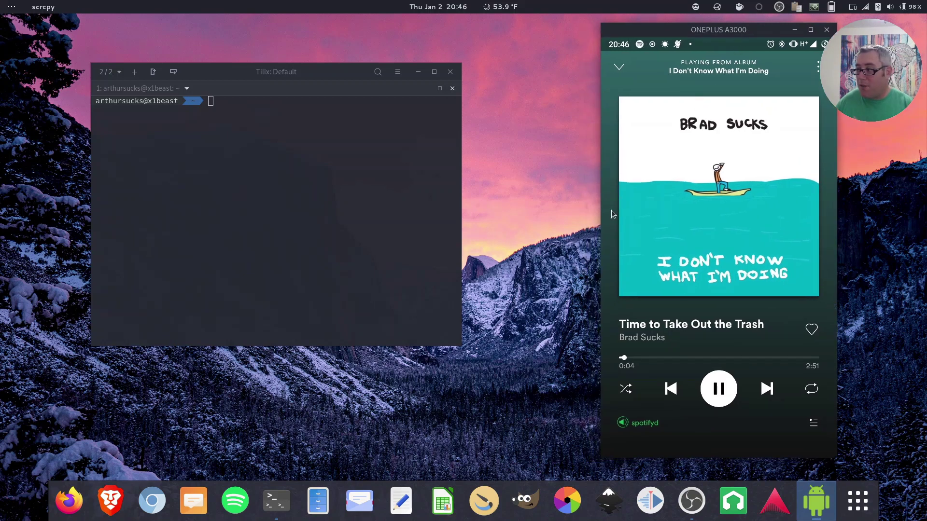
pyautogui.moveTo(341, 80); pyautogui.dragTo(371, 119)
pyautogui.moveTo(755, 33); pyautogui.dragTo(711, 42)
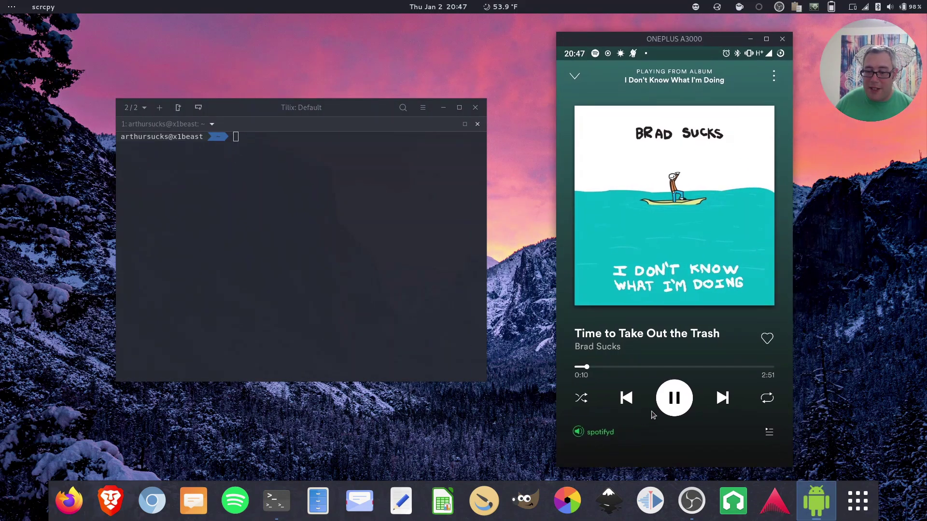
# - Pause the playing Brad Sucks track from the phone app
pyautogui.click(668, 404)
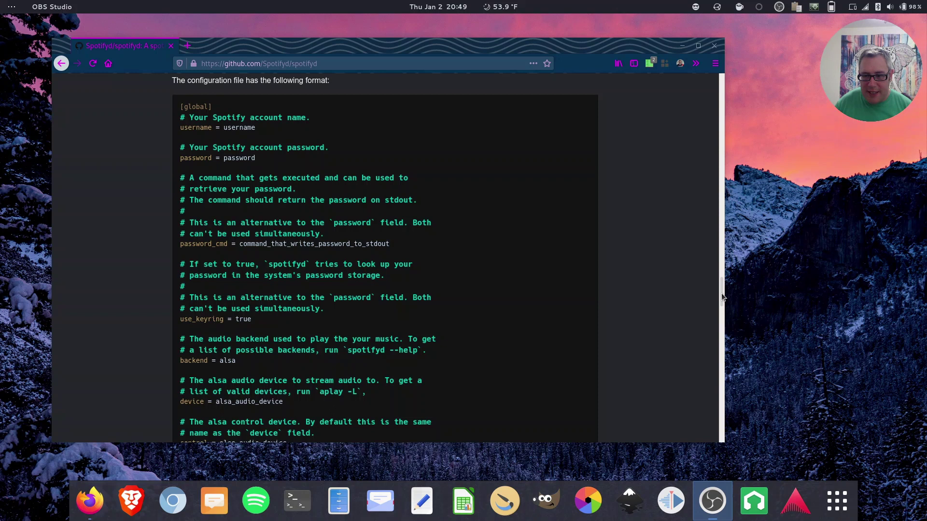
pyautogui.moveTo(722, 297); pyautogui.dragTo(734, 74)
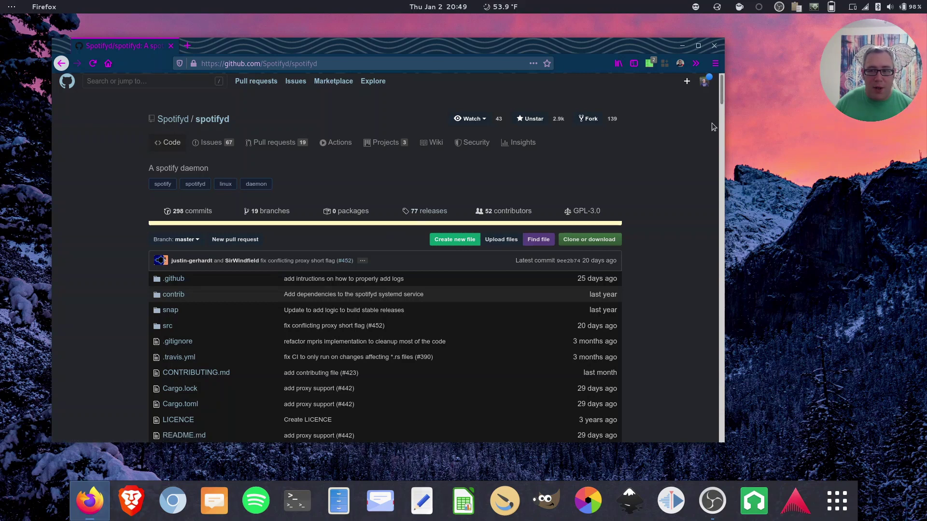
pyautogui.moveTo(720, 98); pyautogui.dragTo(678, 287)
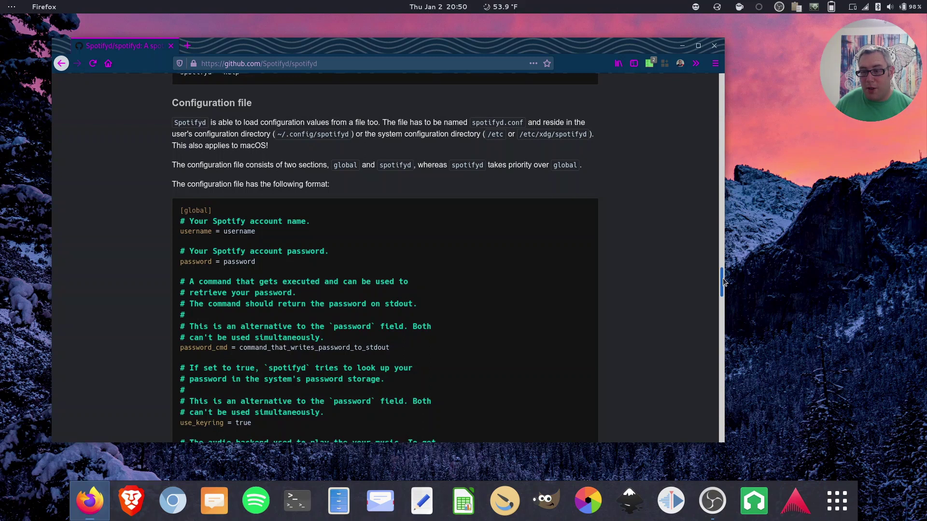
pyautogui.scroll(-5, 720, 279)
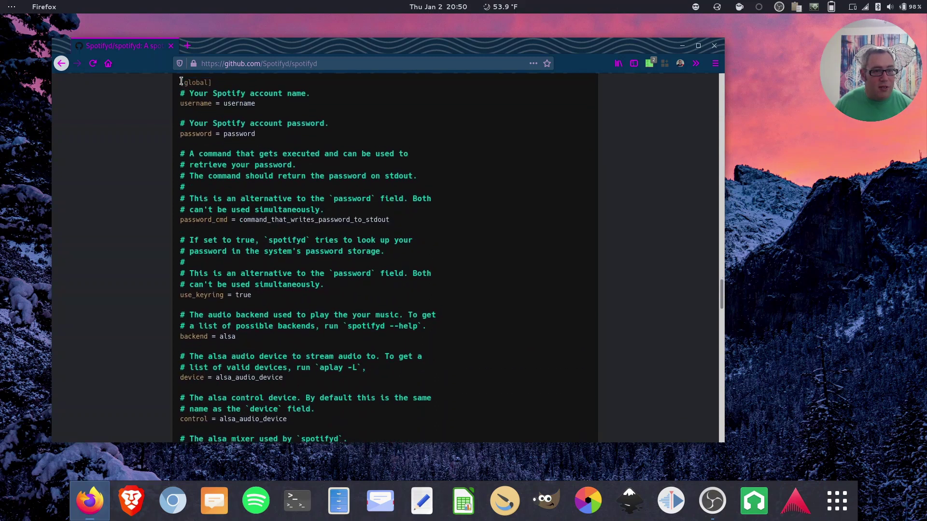
# - Highlight the username and device_name lines in the spotifyd README's sample config
pyautogui.moveTo(180, 81); pyautogui.dragTo(264, 221)
pyautogui.click(325, 241)
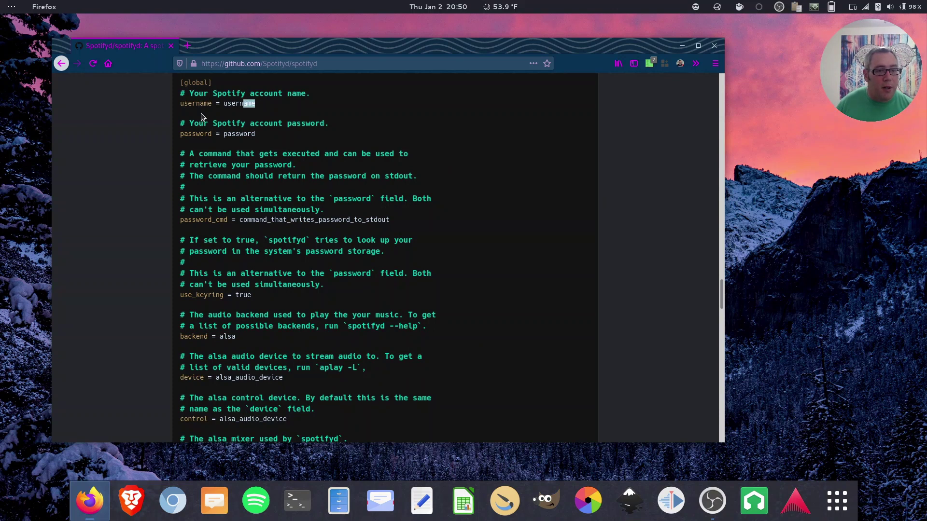
pyautogui.tripleClick(182, 104)
pyautogui.moveTo(269, 135); pyautogui.dragTo(159, 134)
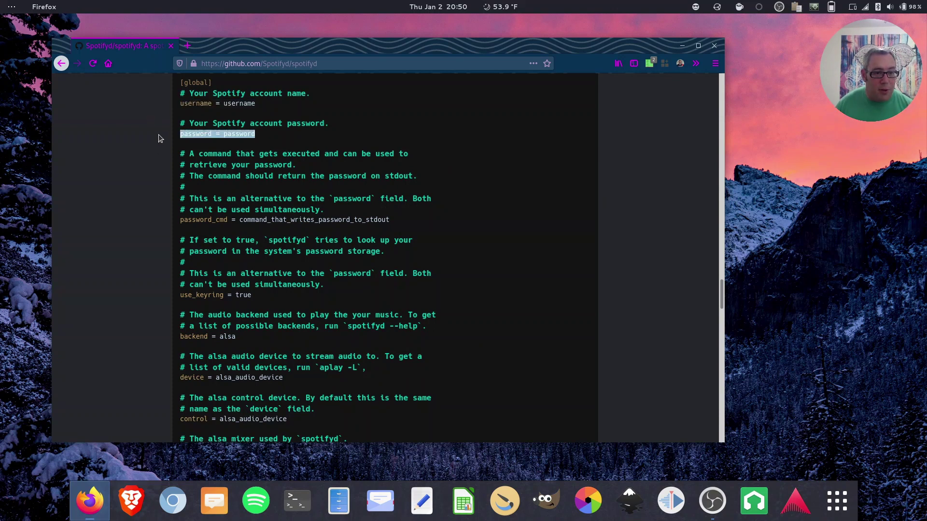
pyautogui.scroll(-6, 161, 131)
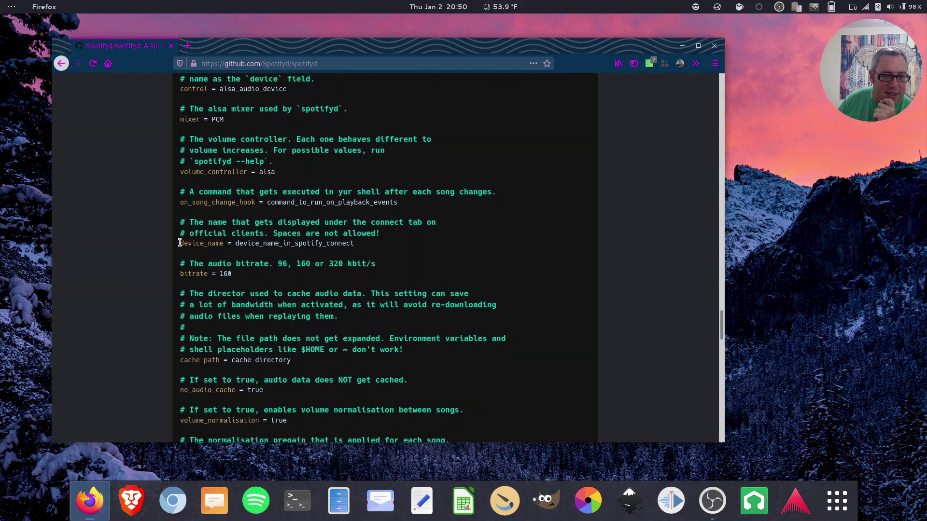
pyautogui.moveTo(180, 243); pyautogui.dragTo(366, 244)
pyautogui.click(322, 250)
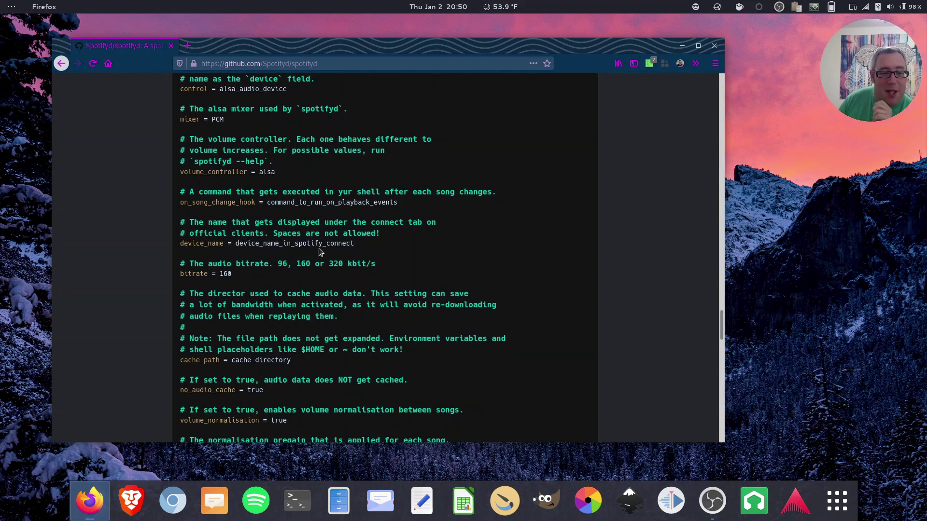
pyautogui.moveTo(235, 244); pyautogui.dragTo(358, 244)
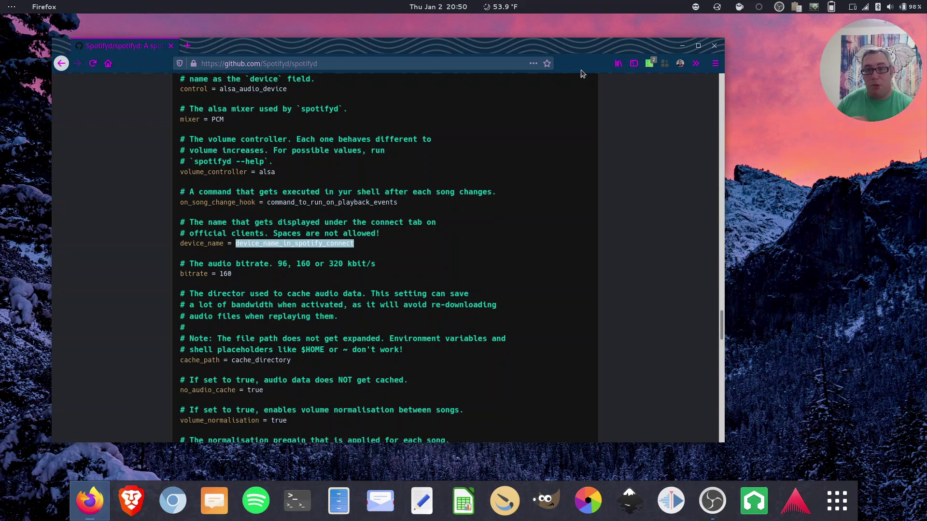
# - Go from the top of the spotifyd page to the Rigellute/spotify-tui repository via the address bar
pyautogui.click(248, 262)
pyautogui.press('Home')
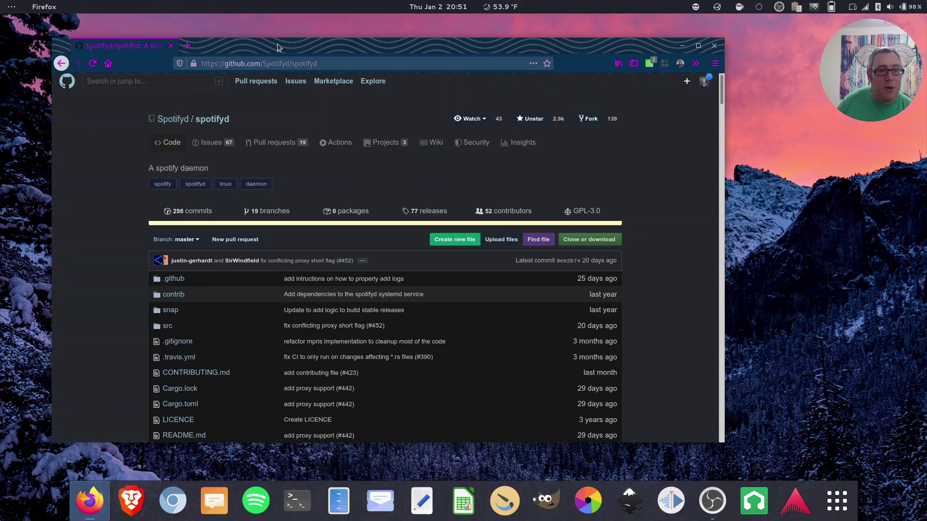
pyautogui.click(270, 64)
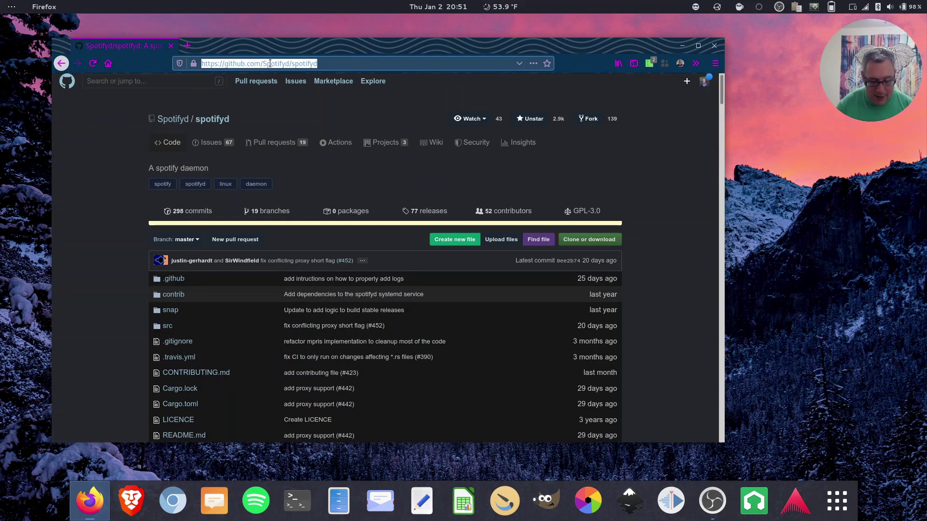
pyautogui.write('speedtest.net/')
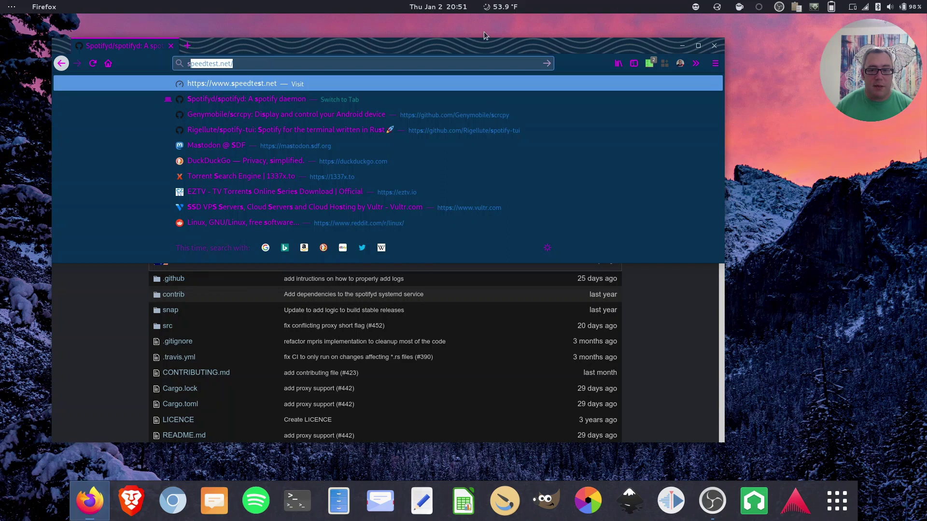
pyautogui.click(502, 127)
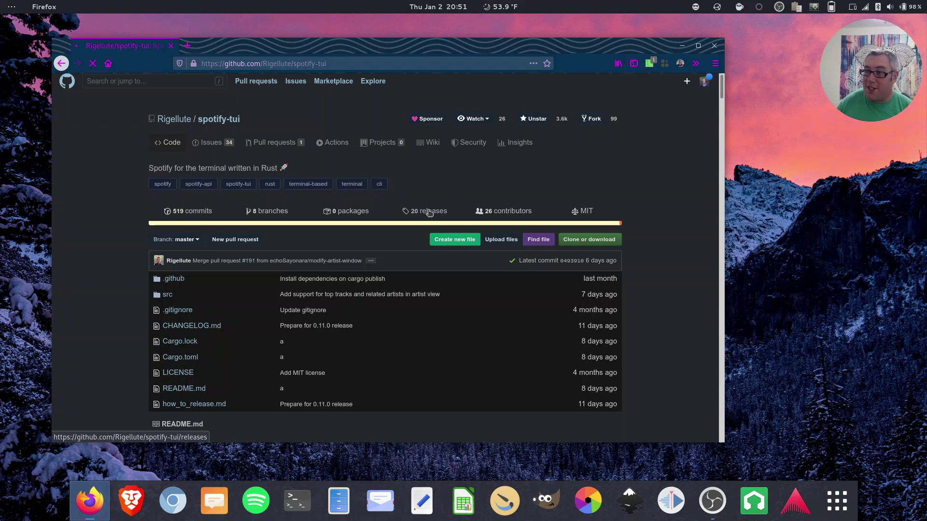
# - Scroll the spotify-tui README to the 'Connecting to Spotify's API' instructions
pyautogui.scroll(-3, 676, 148)
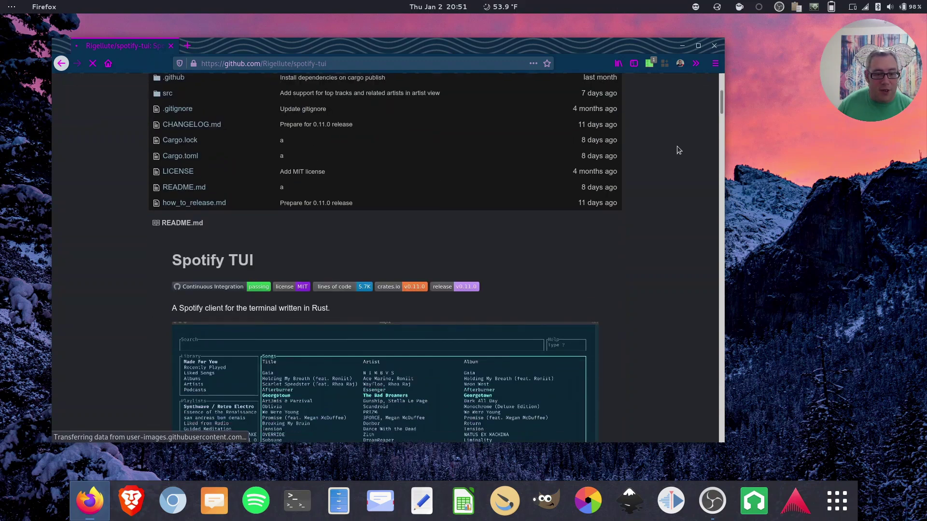
pyautogui.scroll(-5, 677, 146)
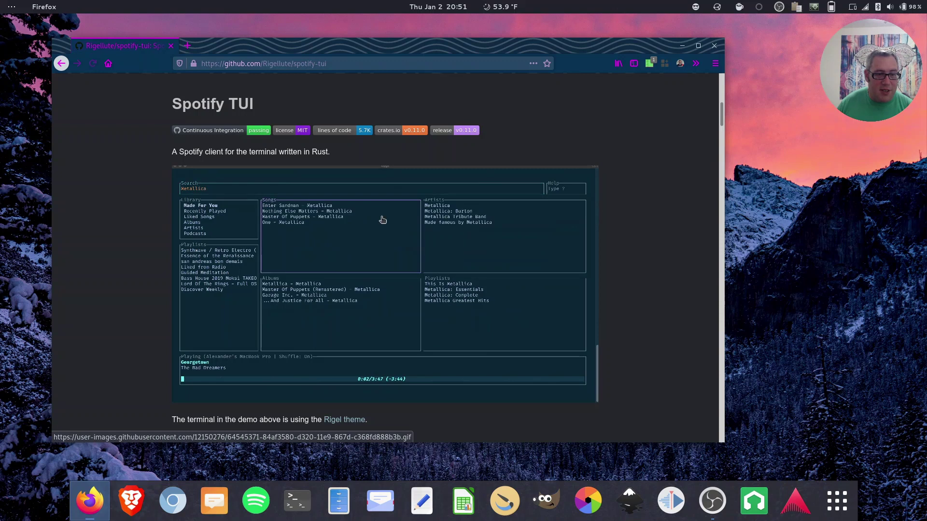
pyautogui.scroll(-3, 641, 219)
pyautogui.scroll(2, 641, 218)
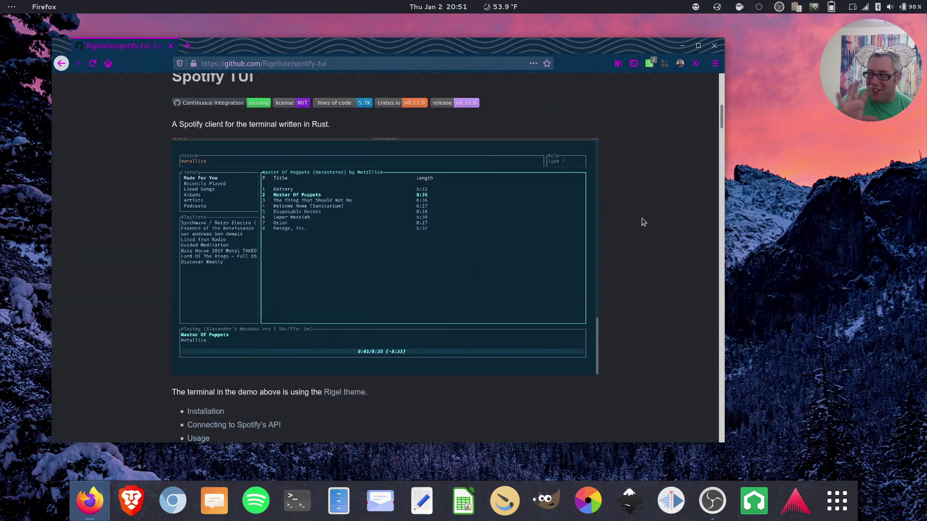
pyautogui.scroll(-10, 618, 227)
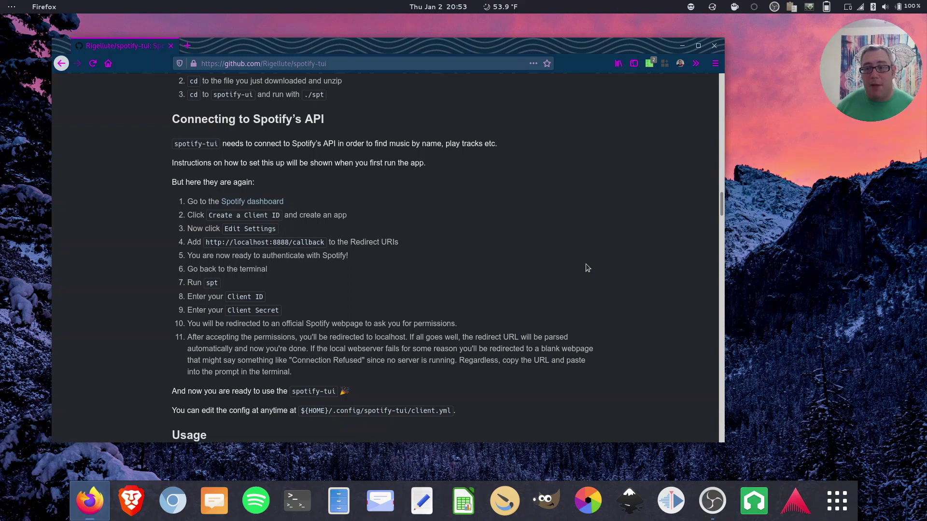
pyautogui.moveTo(720, 204); pyautogui.dragTo(757, 62)
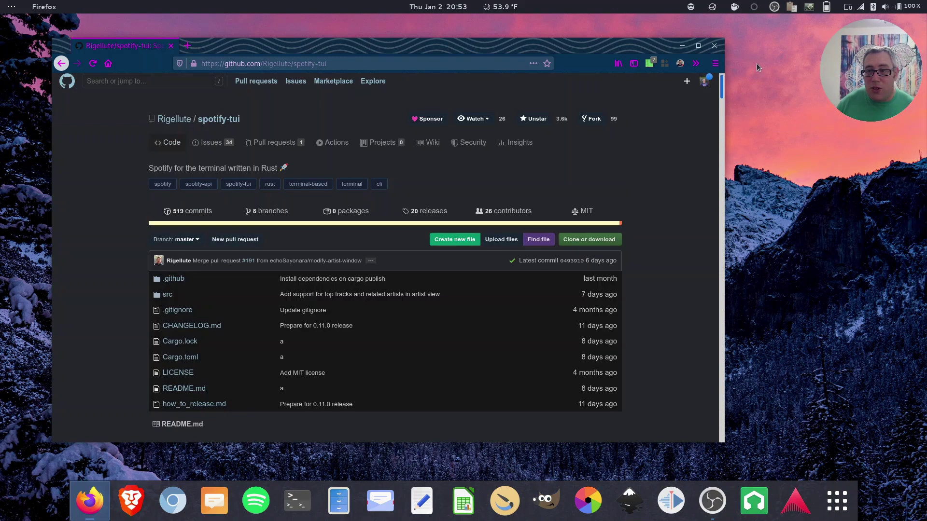